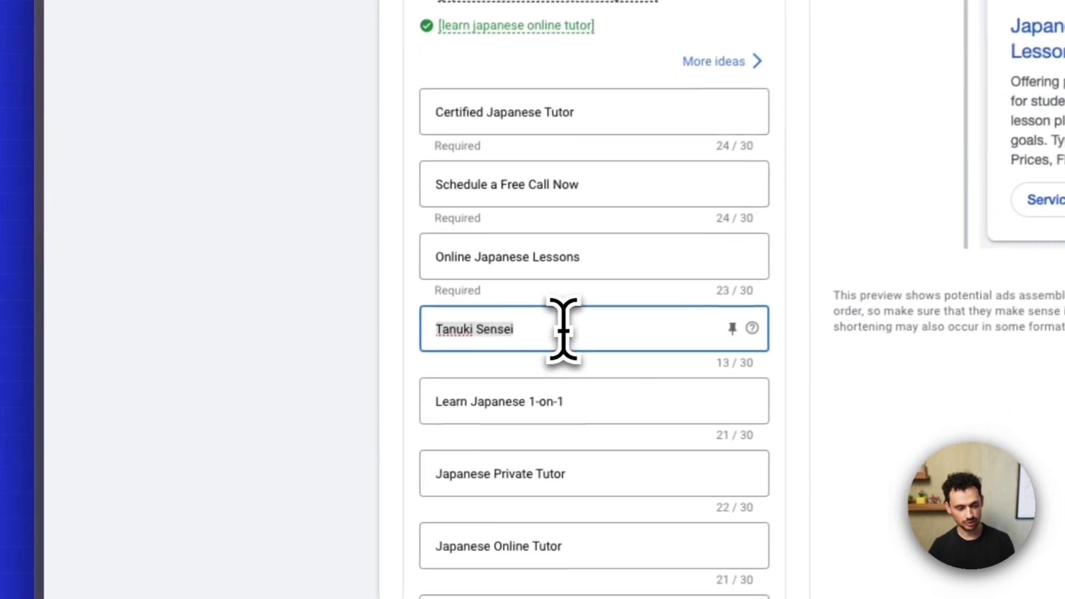
Replace the "Tanuki Sensei" headline with the opening word "Buy".
key(BackSpace)
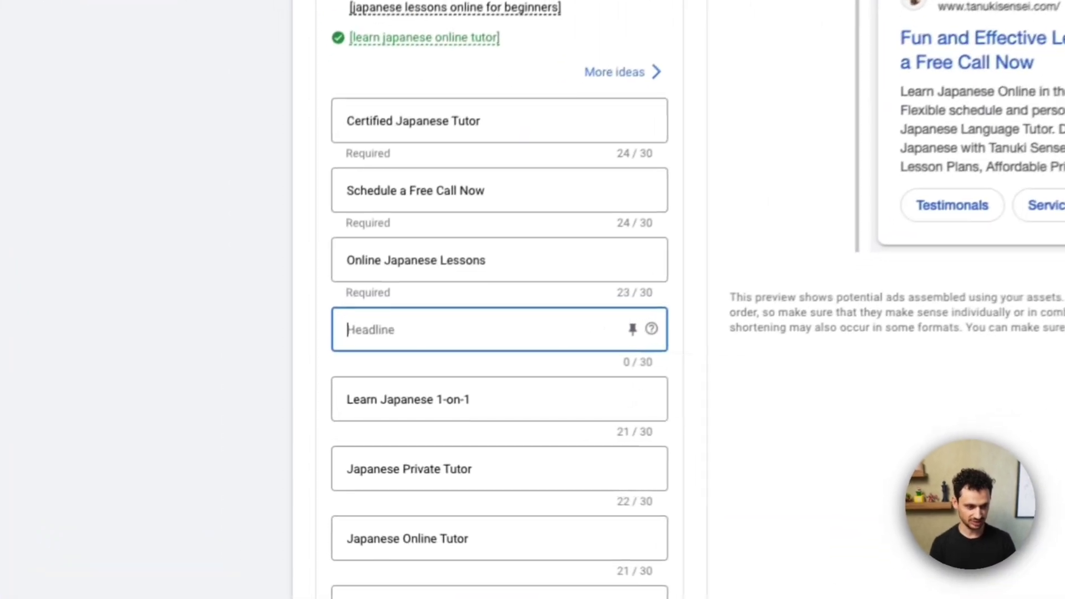
text({)
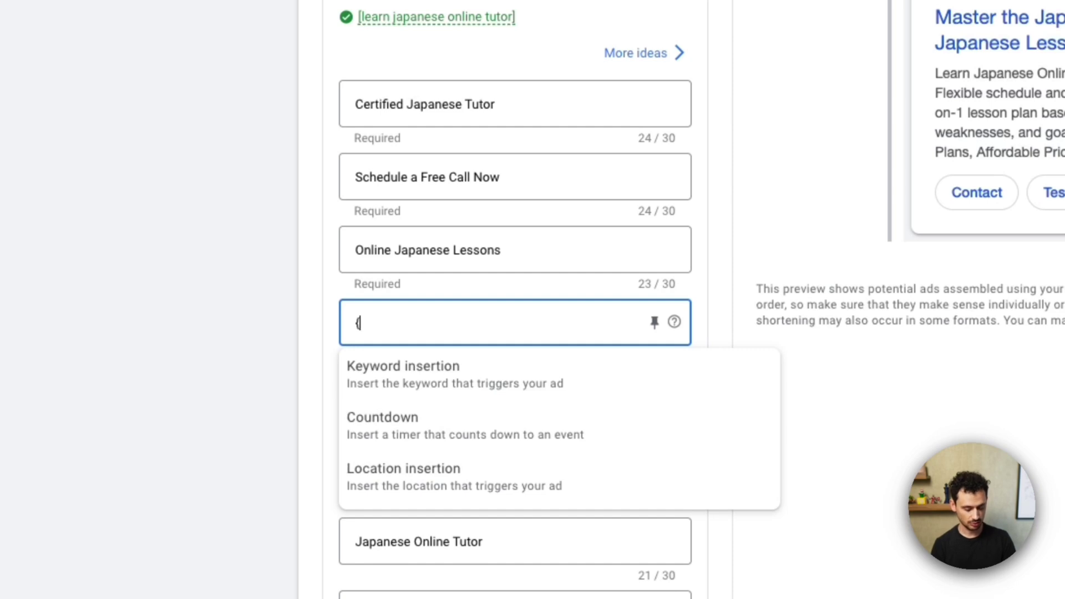
key(BackSpace)
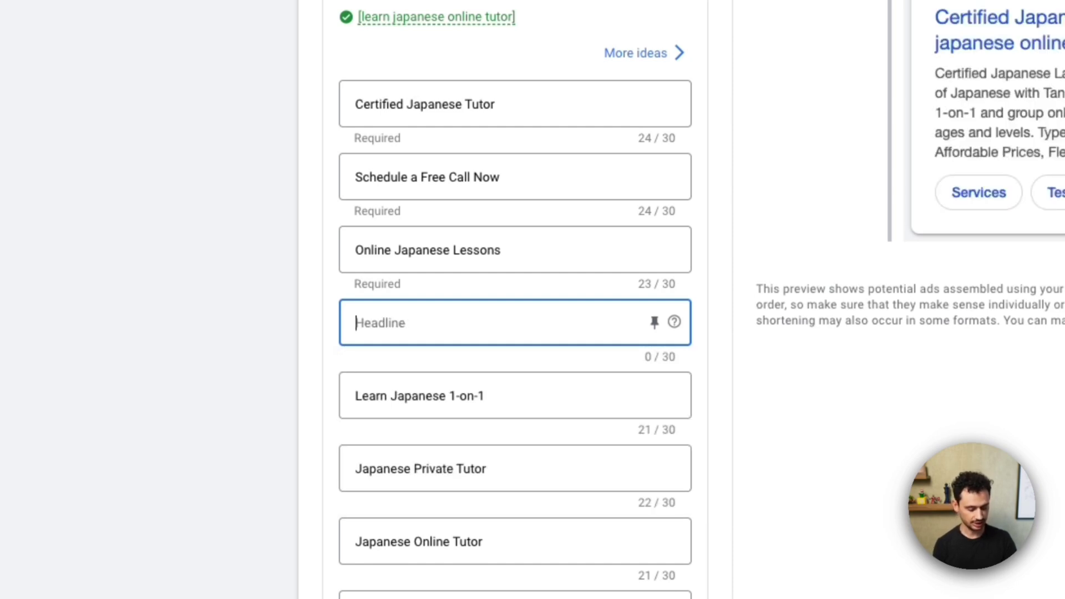
text(Buy)
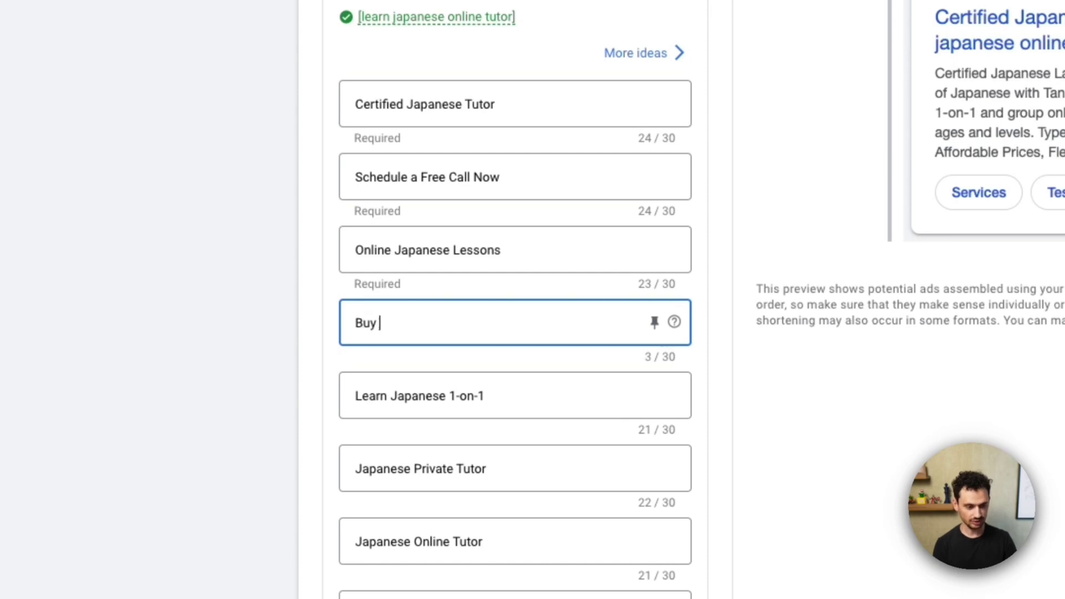
Complete the "Buy" headline with a keyword insertion using the default text "tickets to Paris", followed by "Today".
text( {)
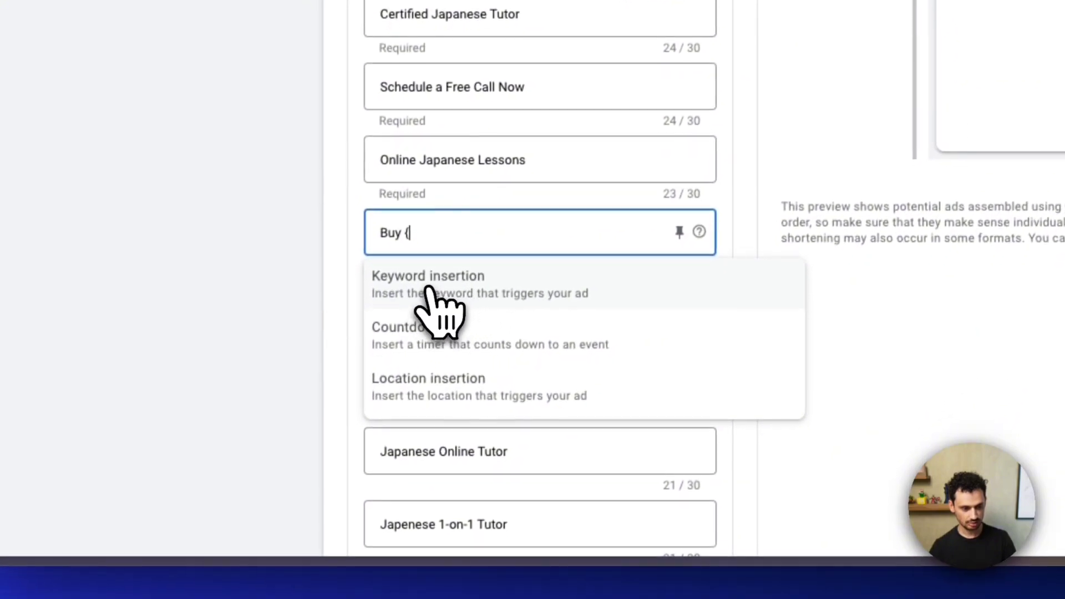
click(430, 293)
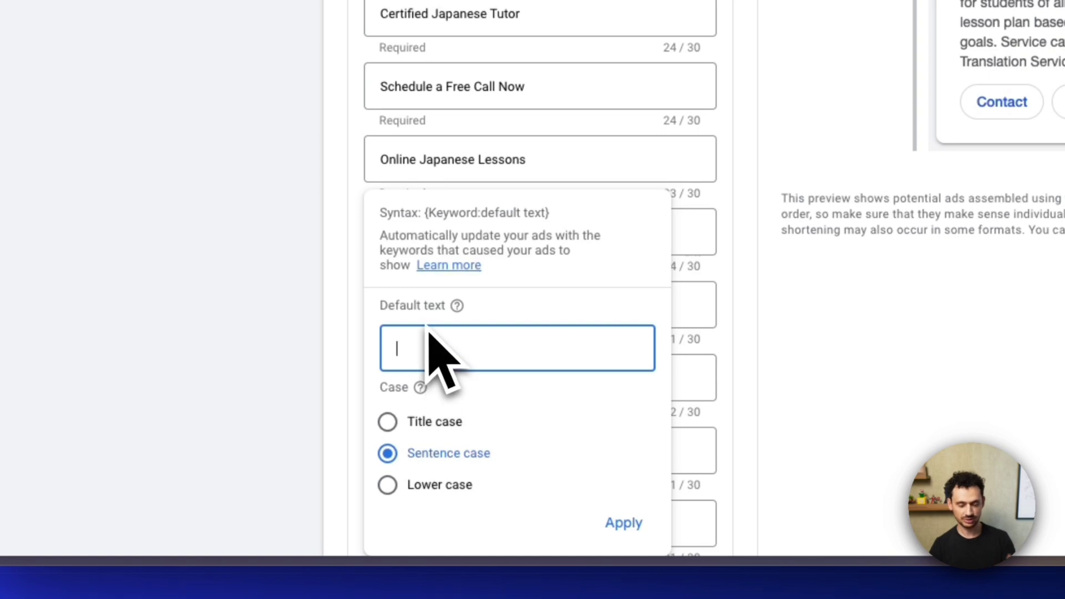
text(ti)
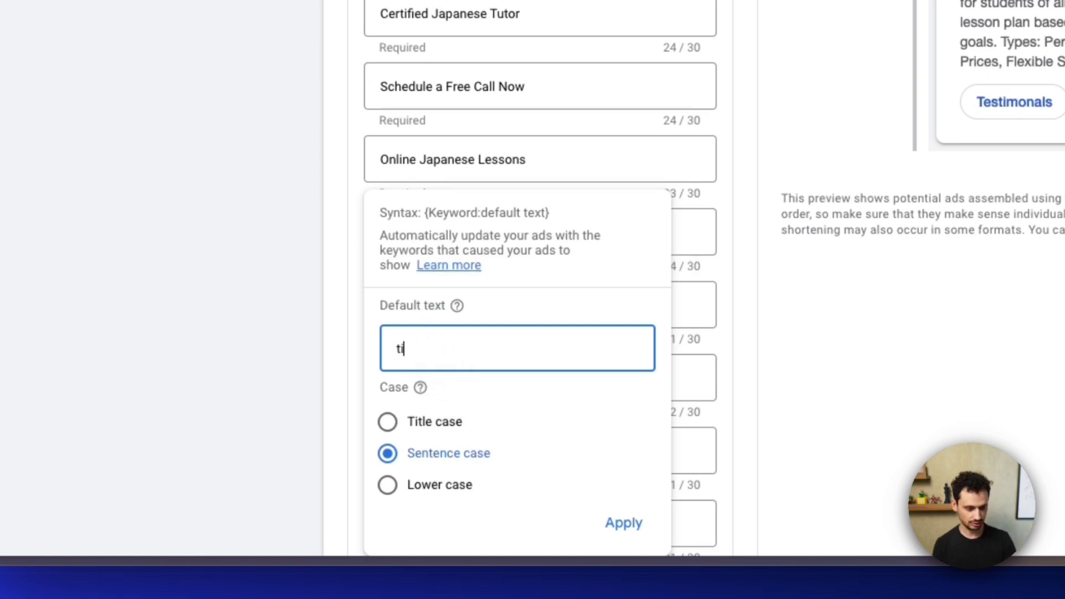
text(ckets t)
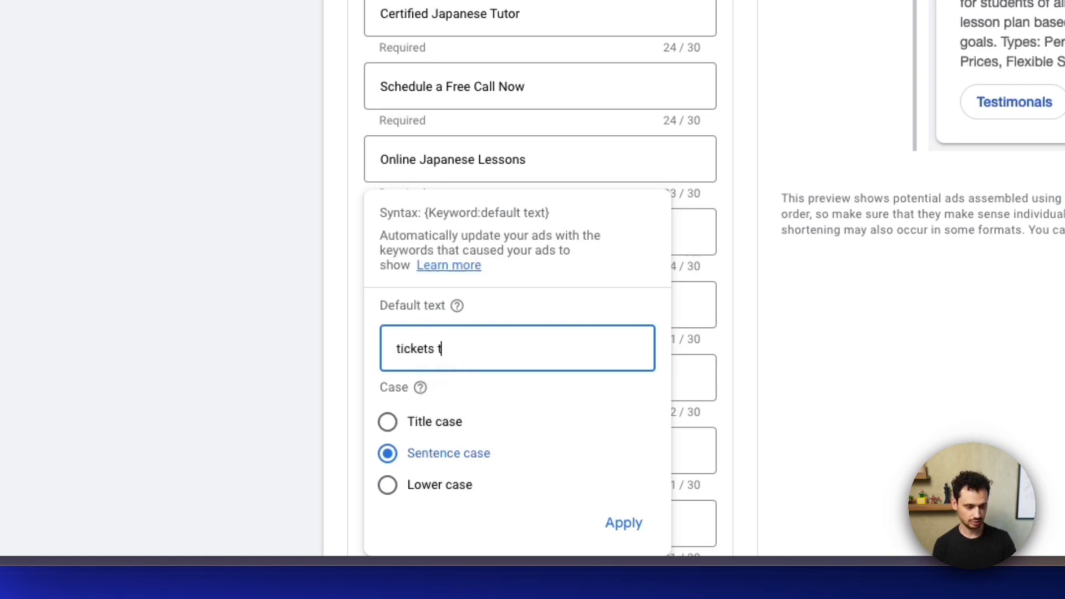
text(o Paris)
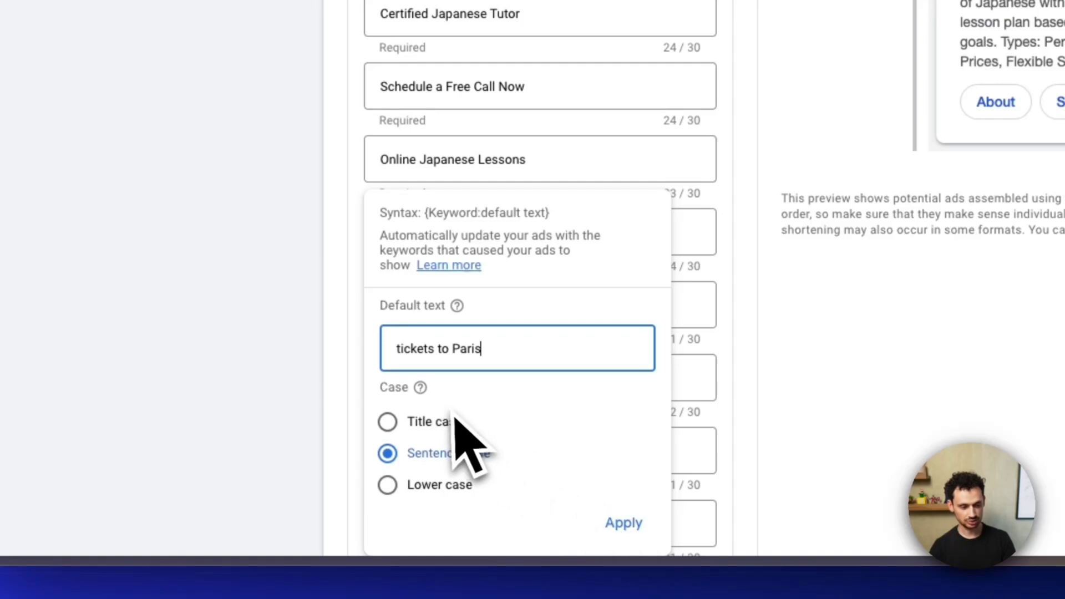
click(624, 523)
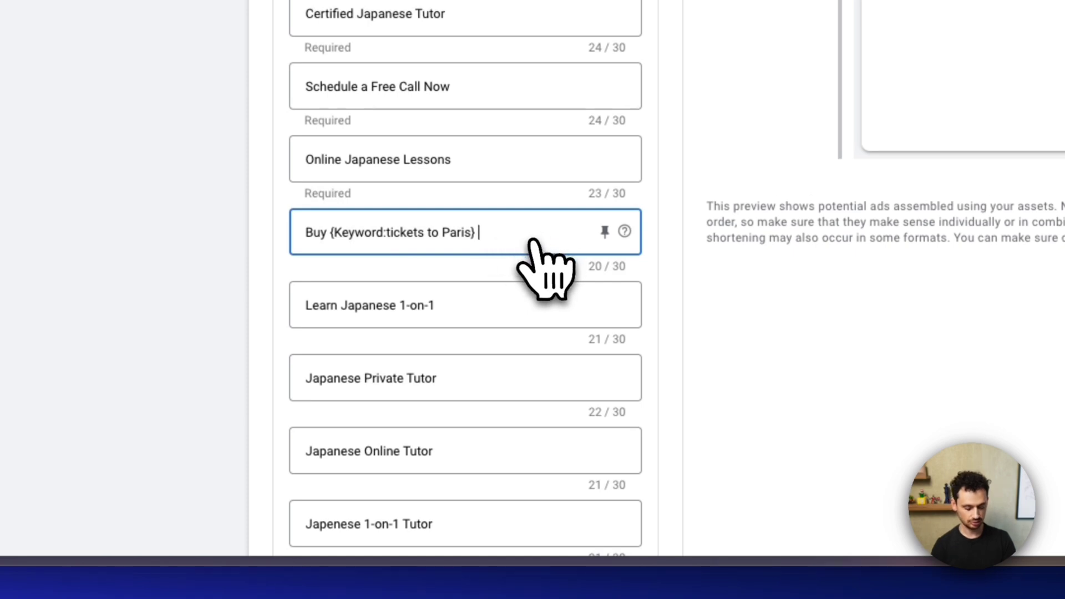
text(Today)
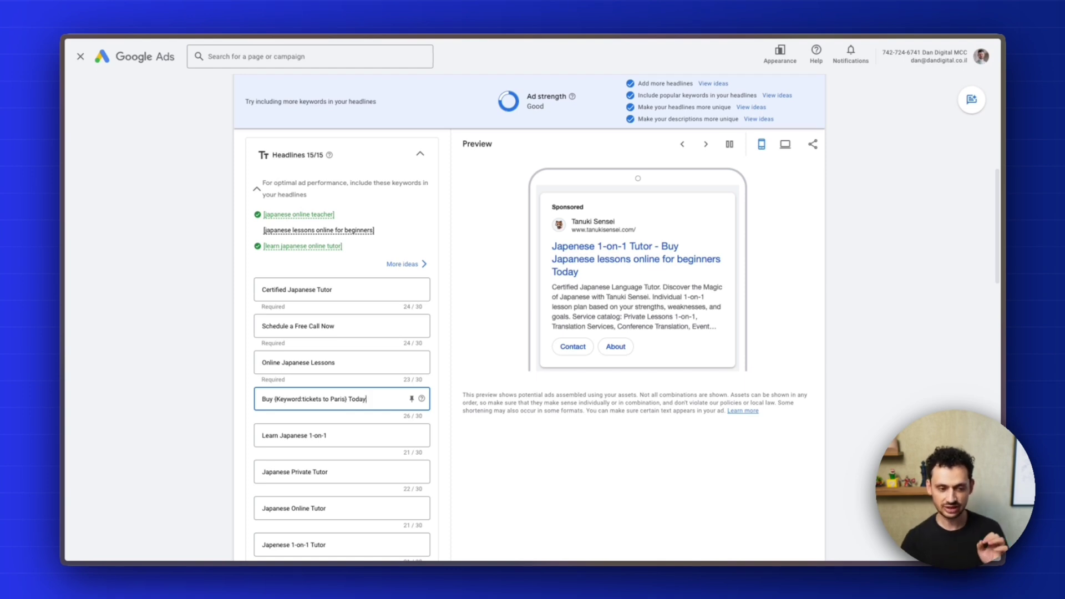
click(551, 447)
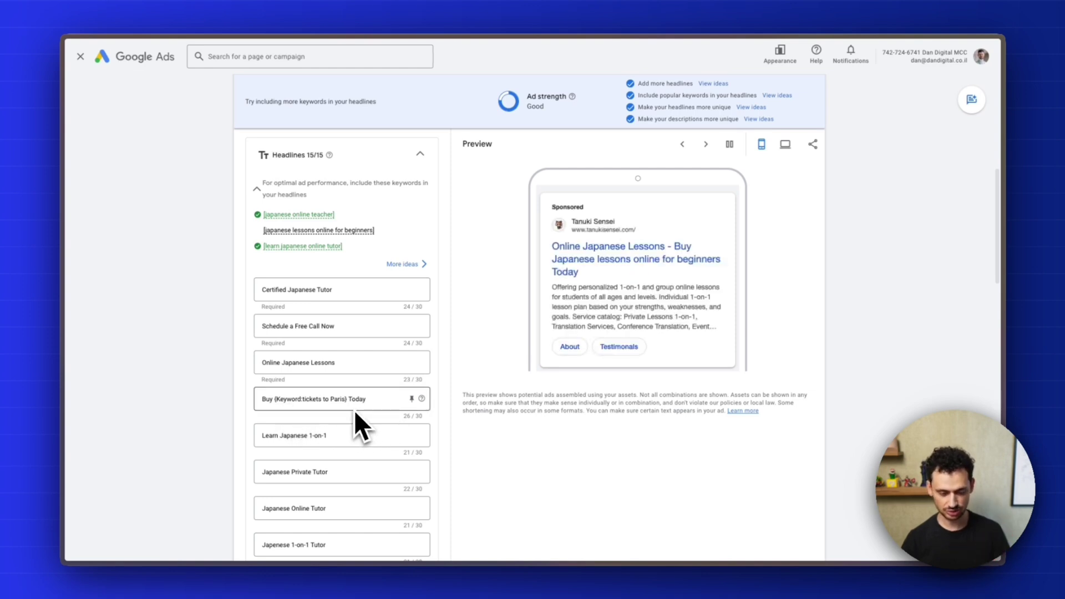
Replace the "Learn Japanese 1-on-1" headline with the text "Sale ends in".
triple_click(341, 436)
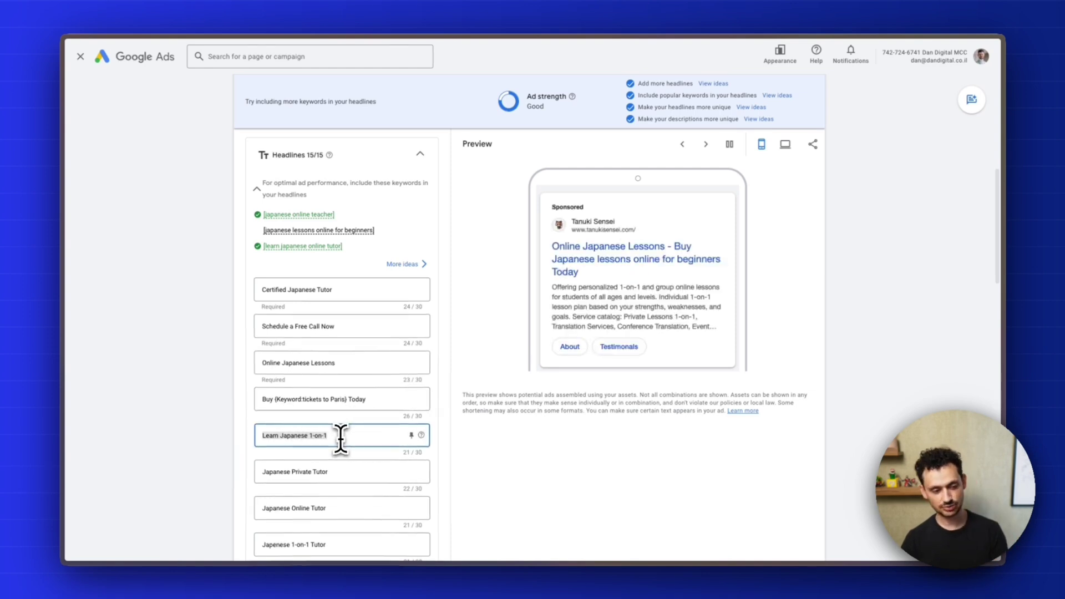
key(BackSpace)
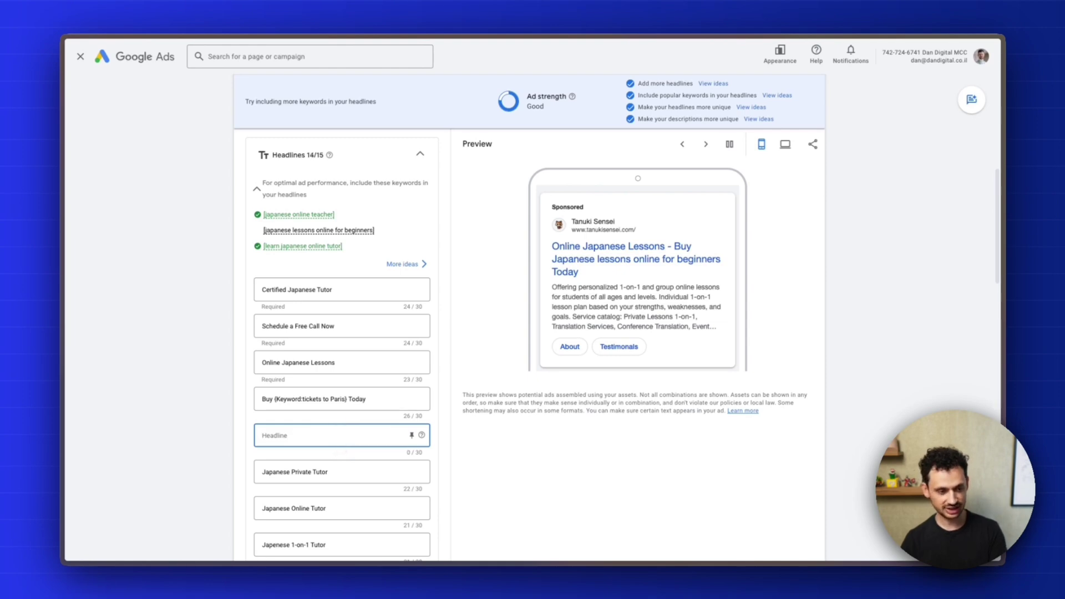
text({)
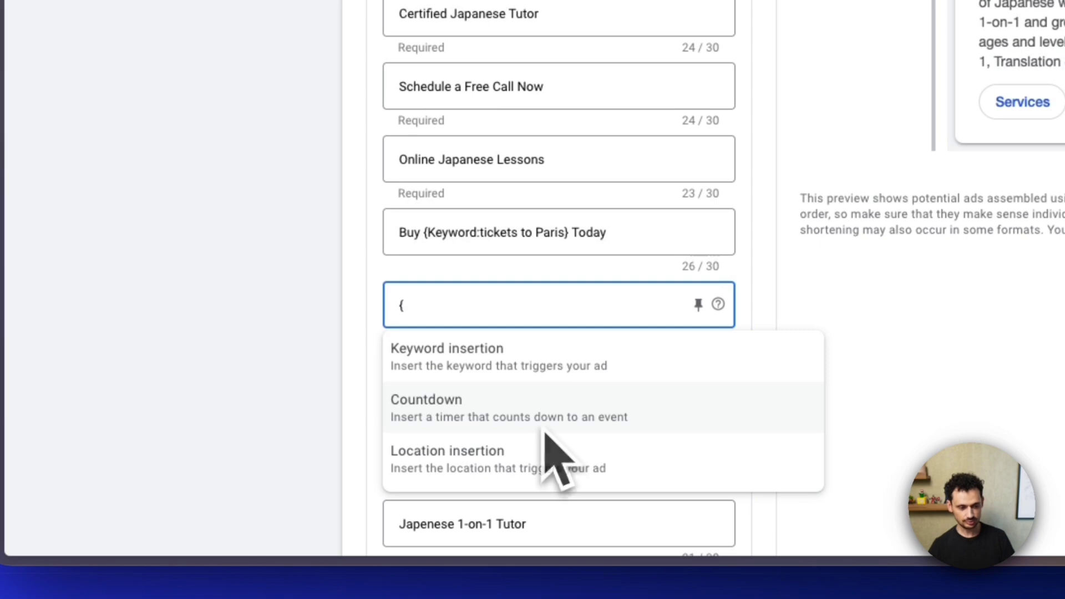
click(458, 304)
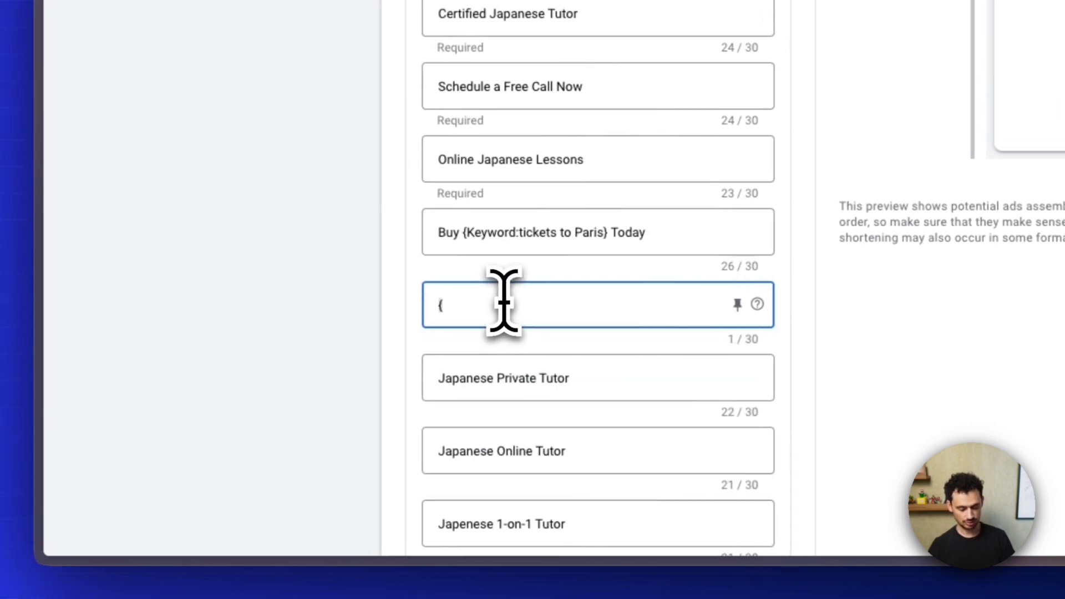
key(BackSpace)
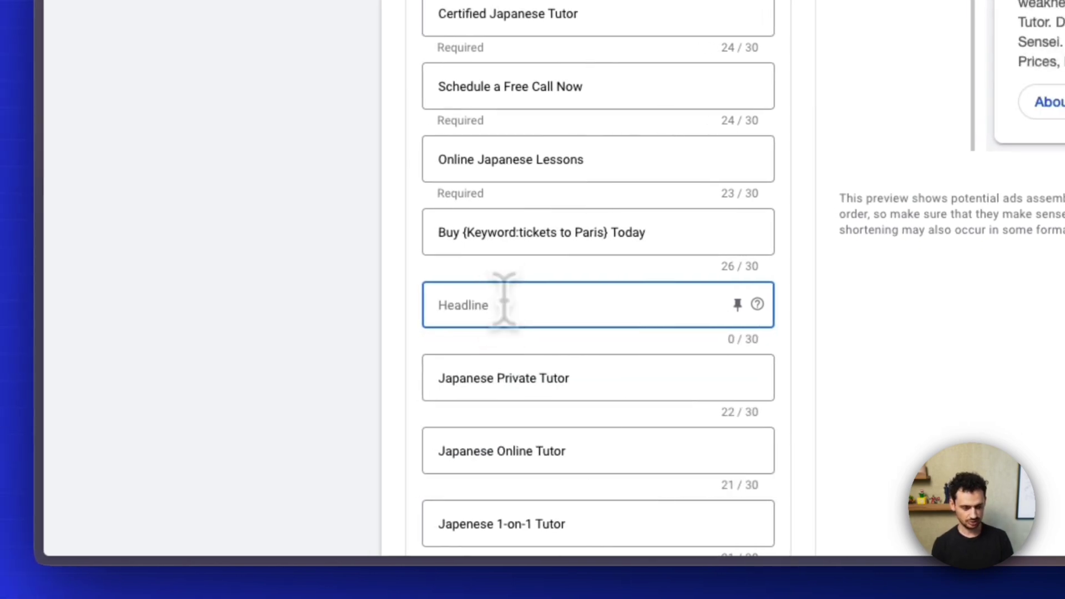
text(Sale ends)
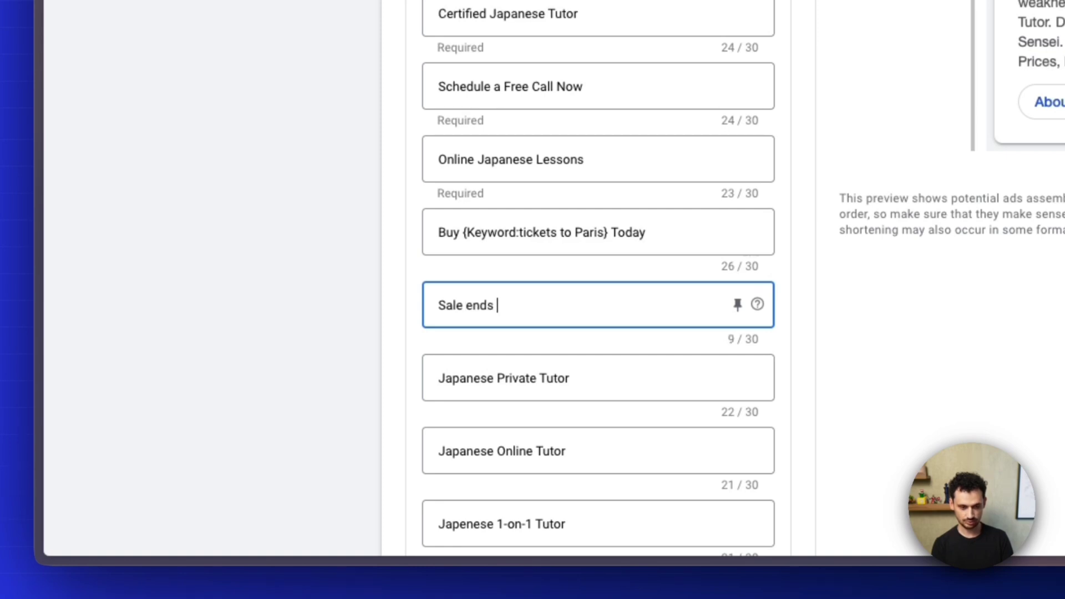
text( in)
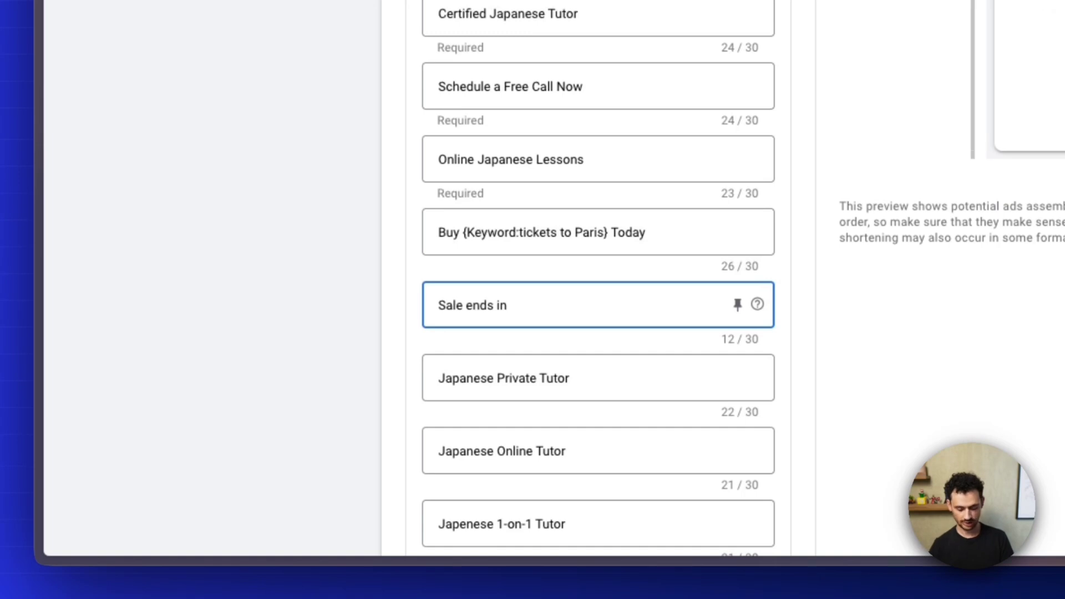
Append a countdown to the "Sale ends in" headline, ending Jul 18, 2025 and starting 5 days before the end date.
text( {)
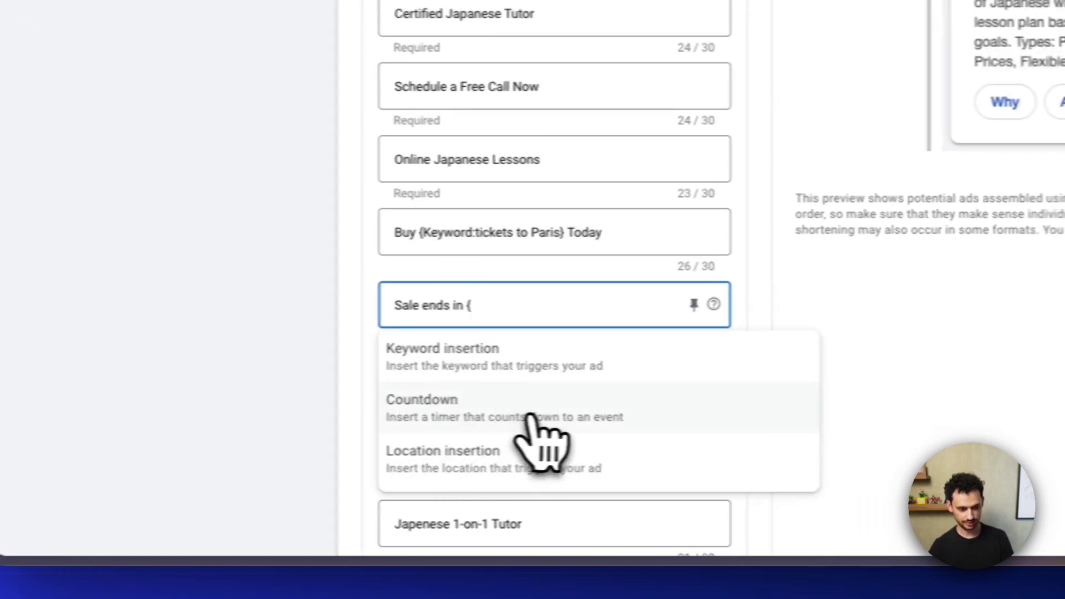
click(583, 409)
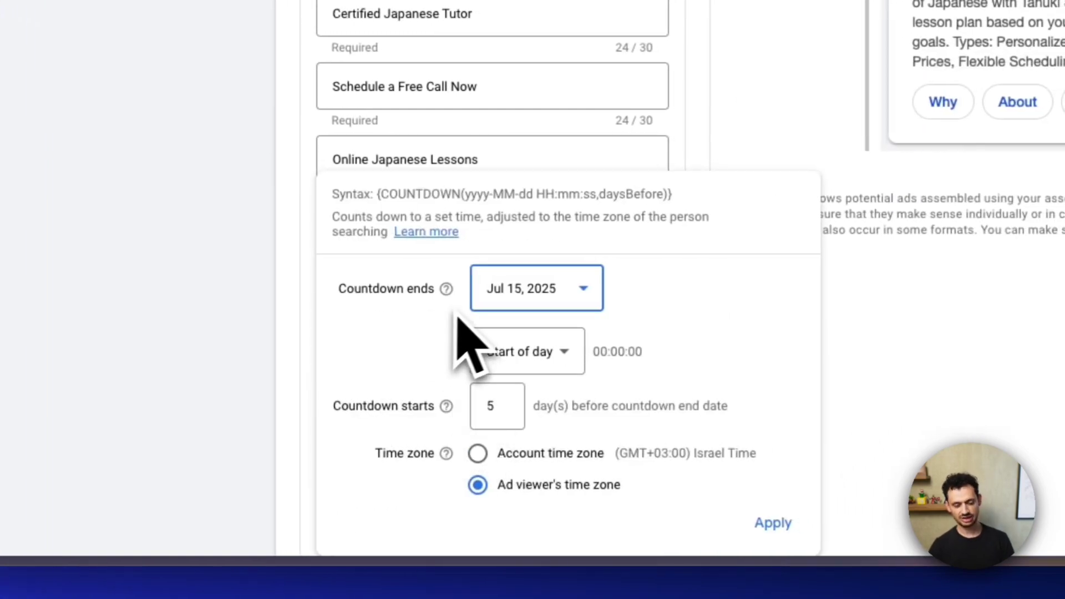
click(577, 310)
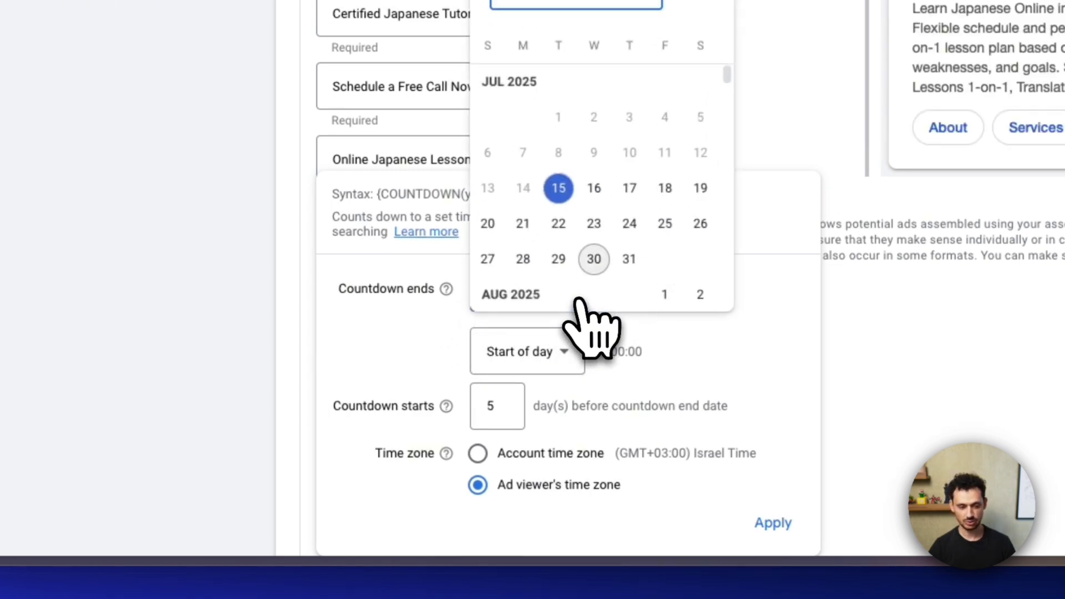
click(665, 188)
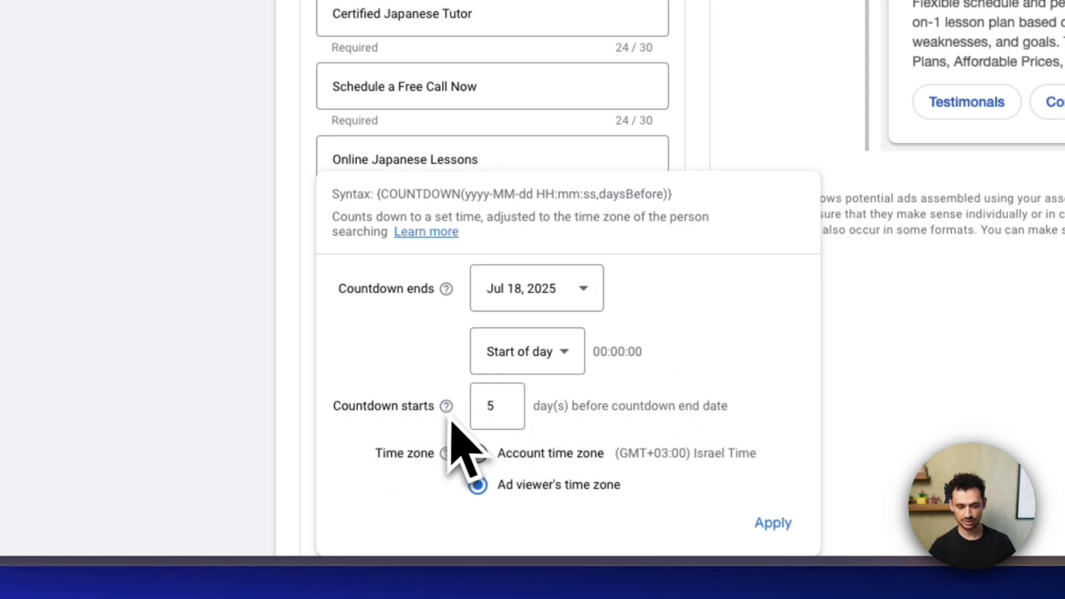
double_click(511, 410)
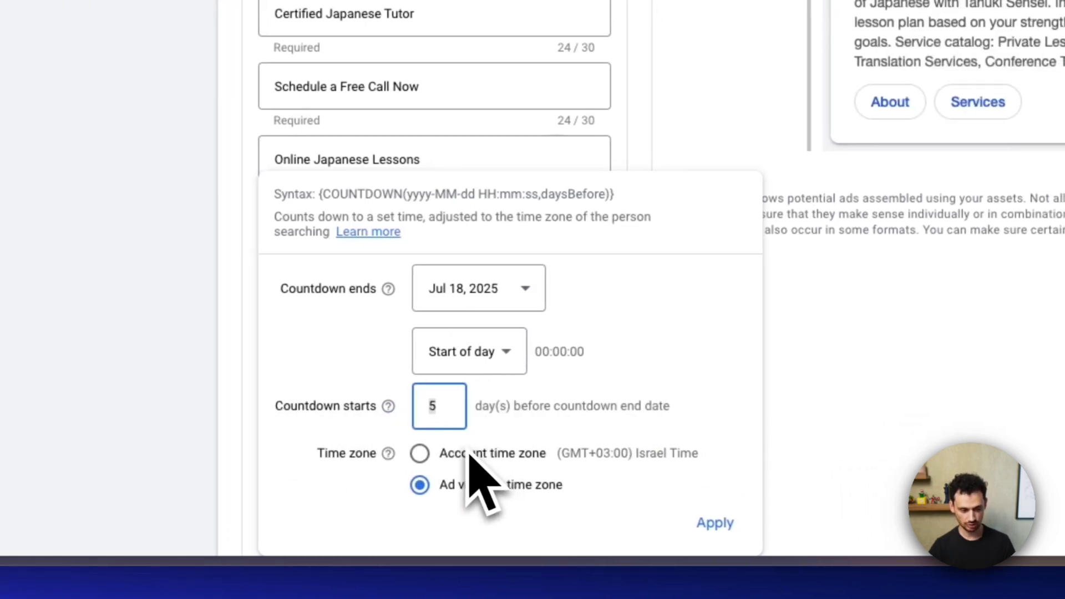
click(528, 409)
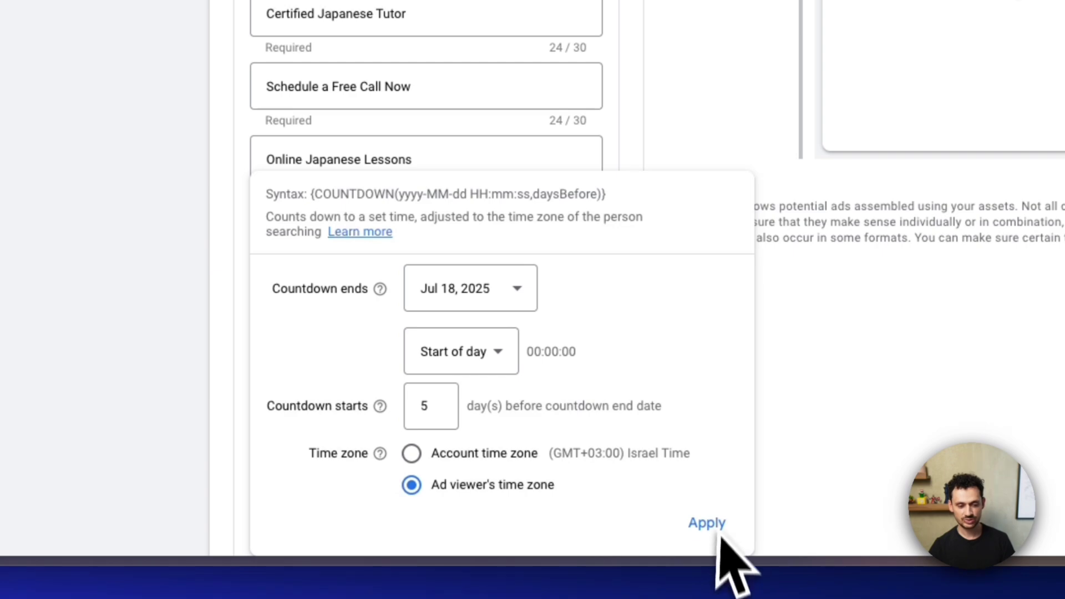
click(707, 523)
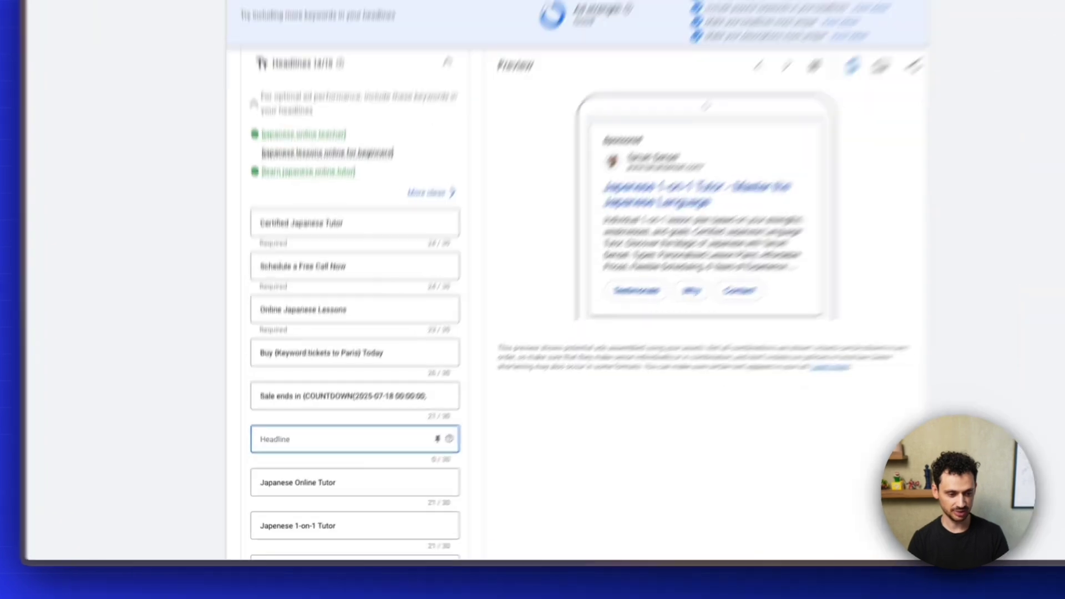
Fill the empty headline with "Free Delivery to" followed by a city-level location insertion using the default text "across all US".
text({)
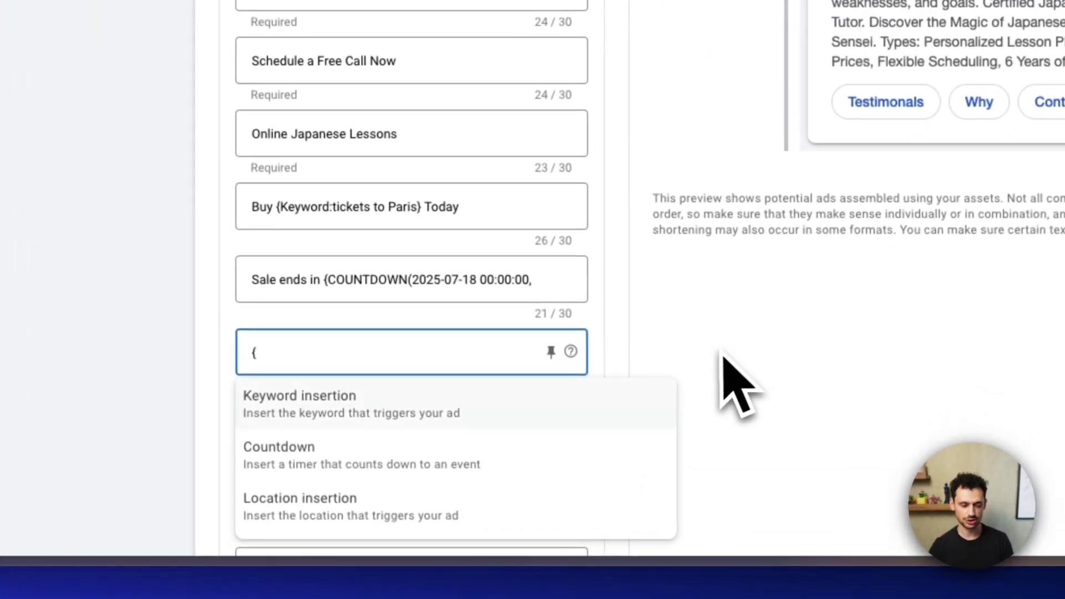
click(355, 506)
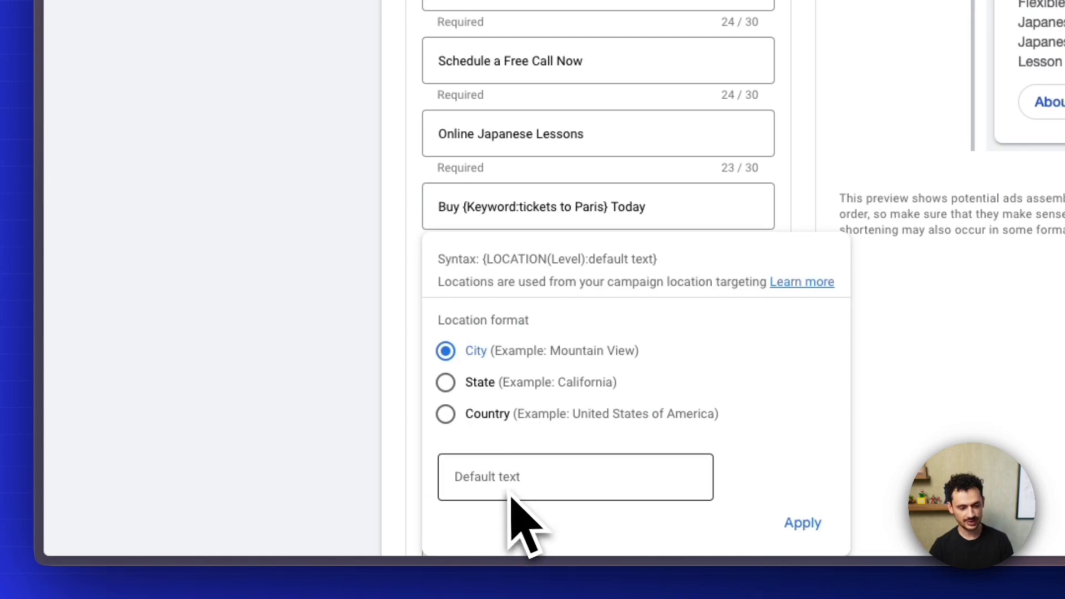
click(495, 480)
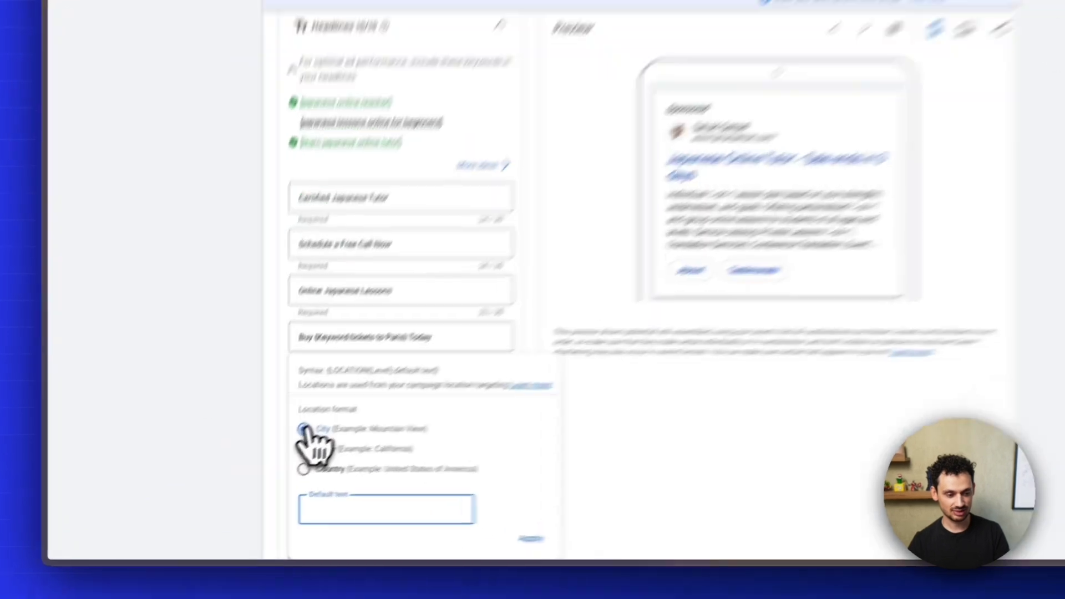
click(265, 458)
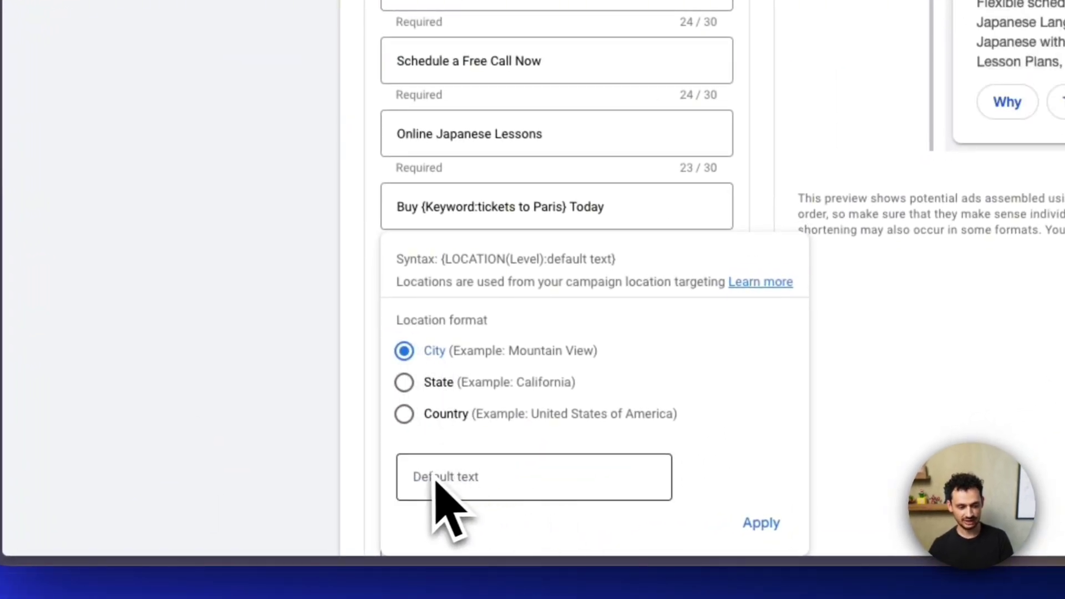
click(457, 476)
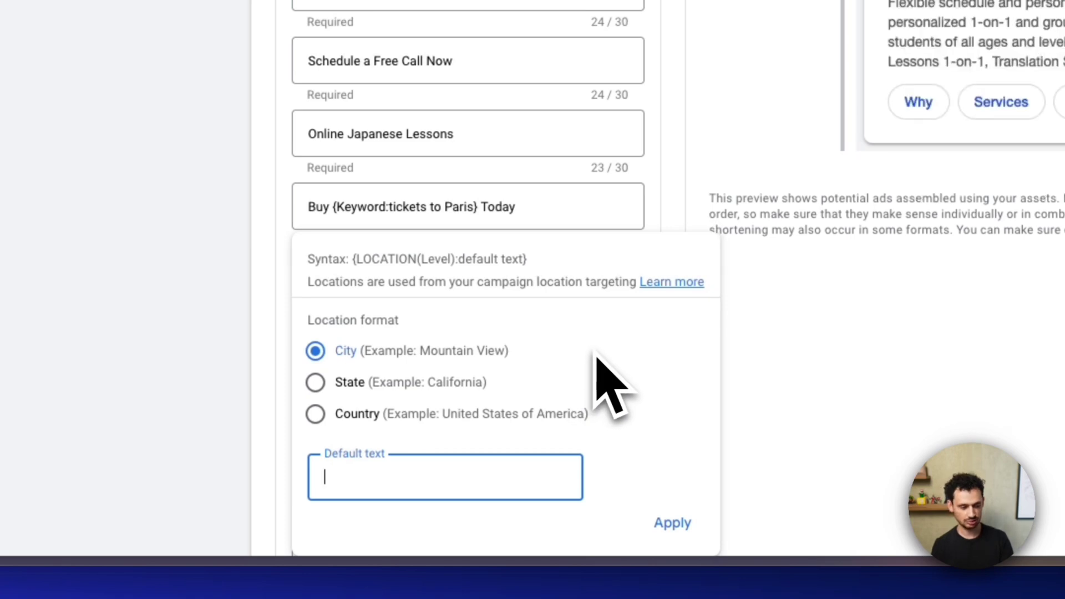
text(acr)
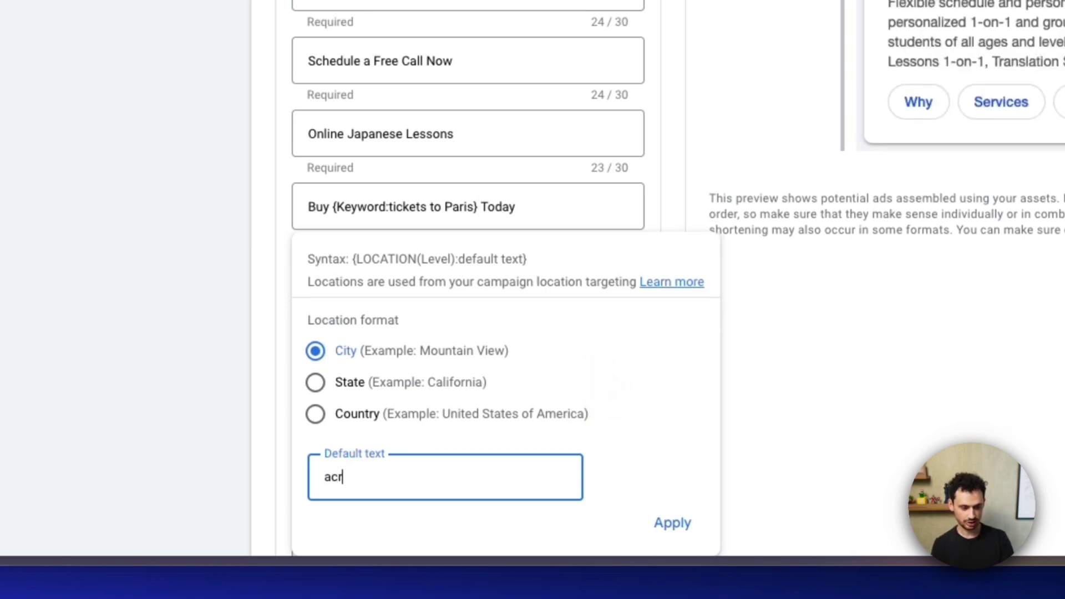
text(oss all US)
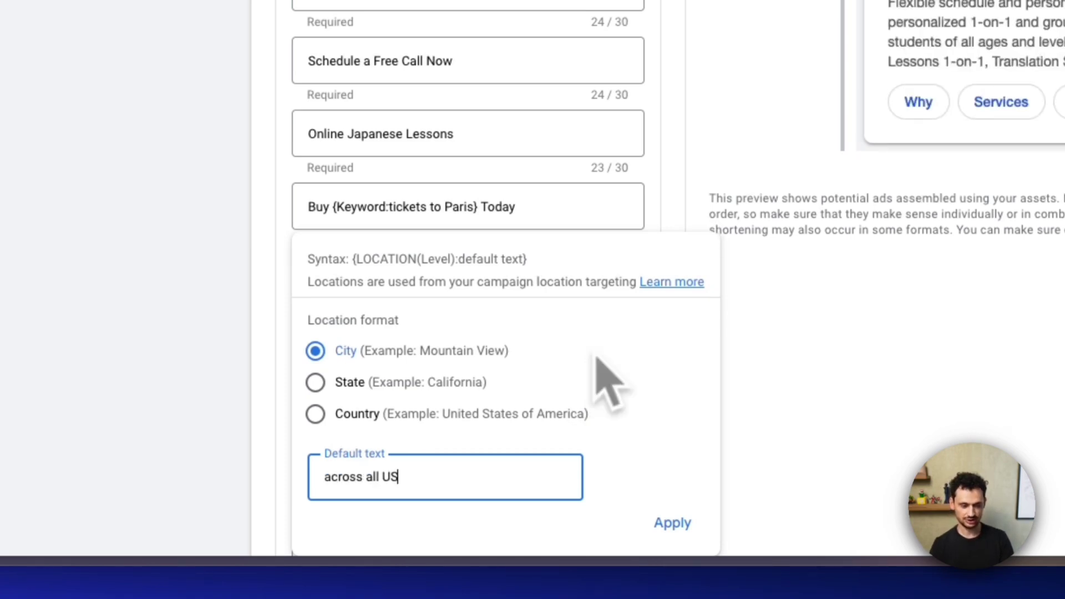
click(673, 523)
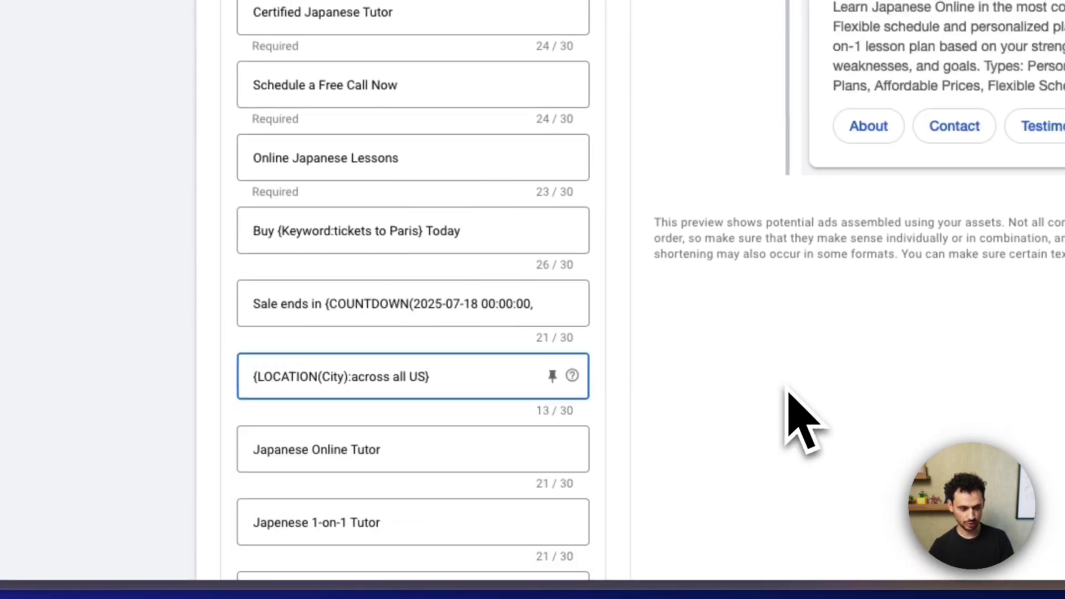
text(Free Delivery)
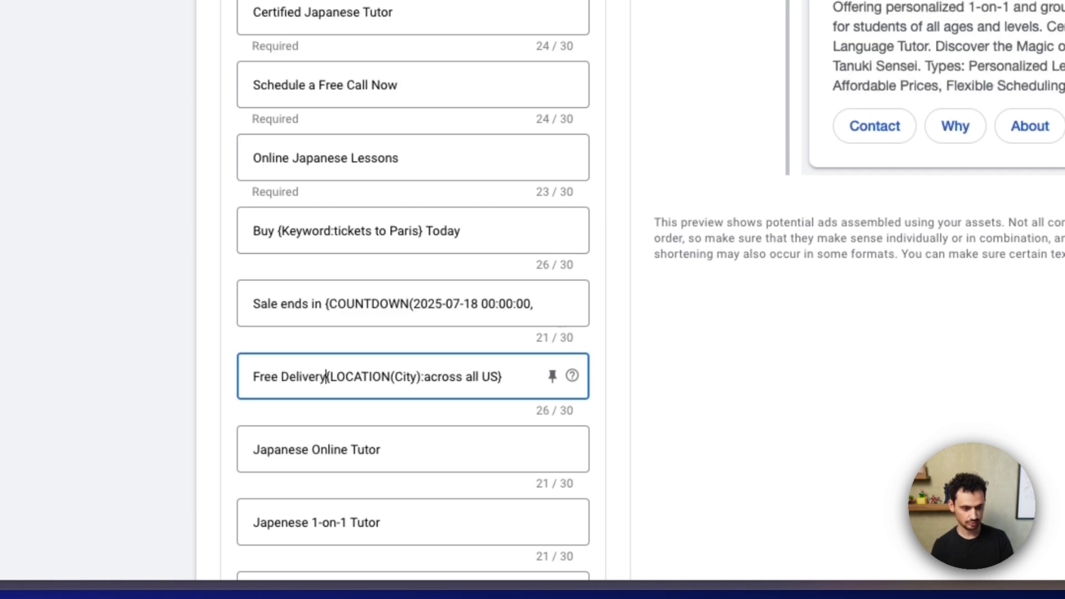
text(to)
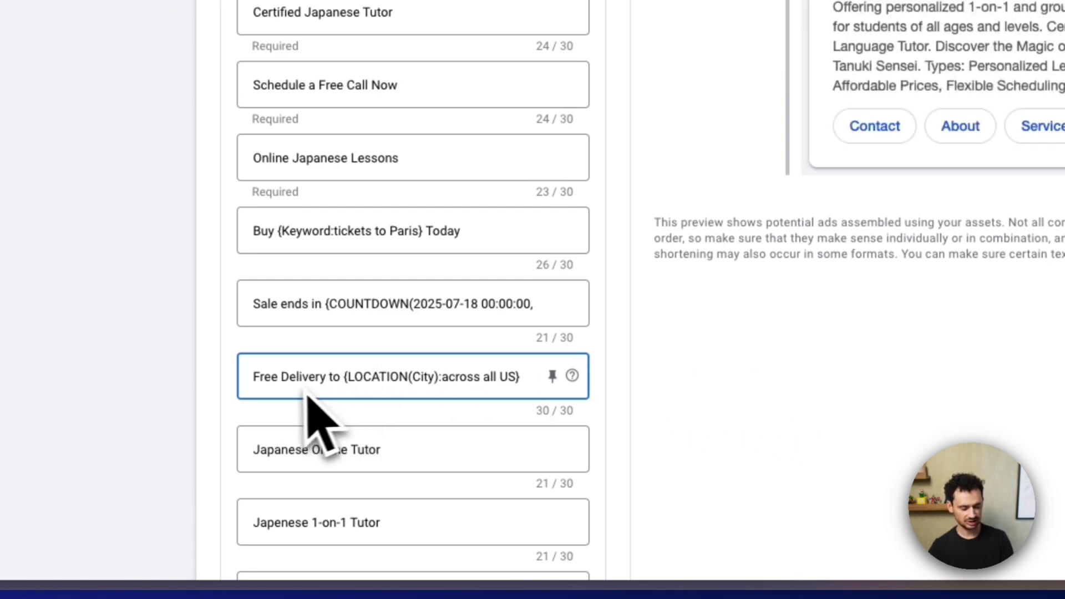
Change the default text of the location insertion in the "Free Delivery to" headline to "all cities in US".
click(454, 379)
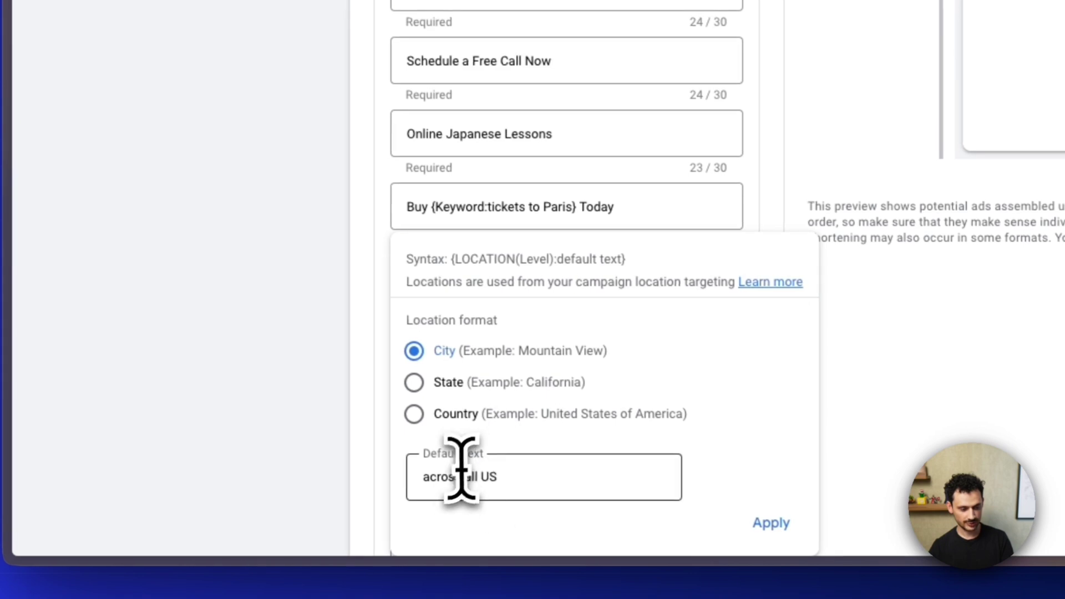
triple_click(480, 476)
text(All cities in)
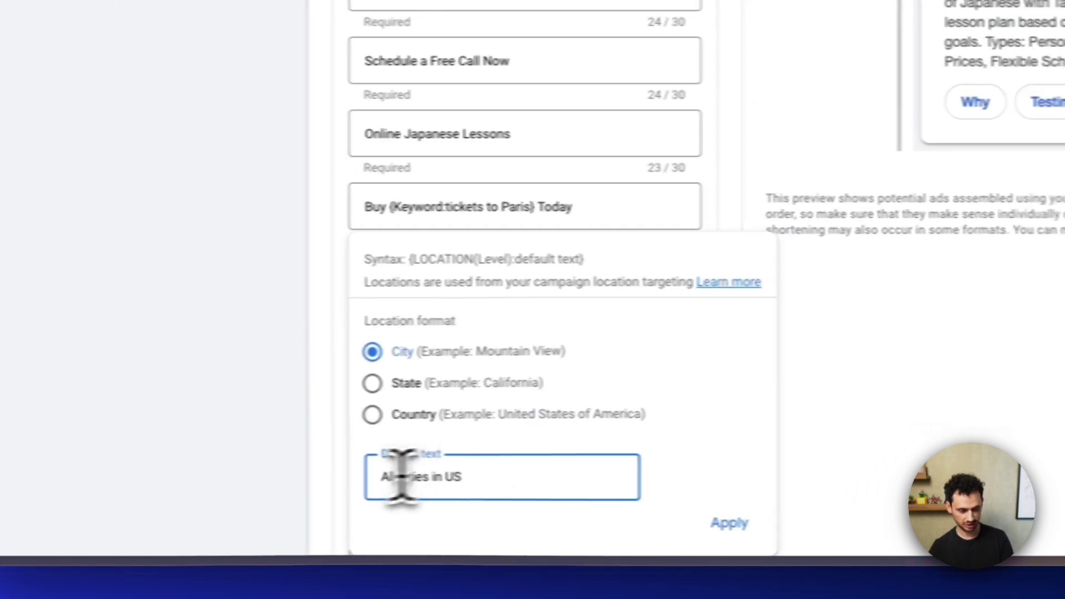
drag(431, 476, 424, 476)
text(a)
click(654, 519)
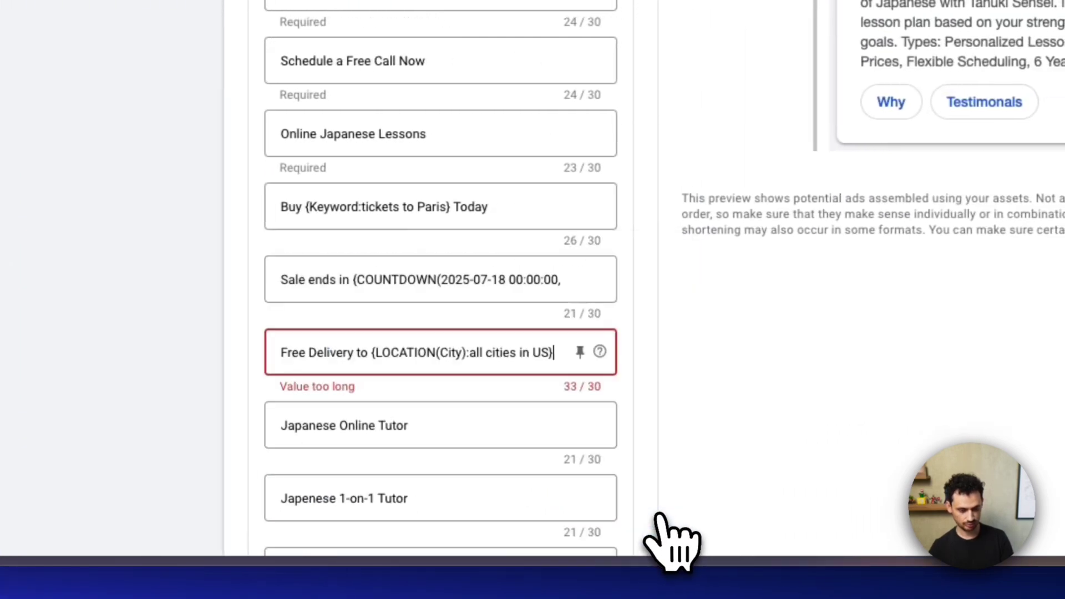
Shorten the location insertion's default text in the "Free Delivery to" headline to "all cities".
click(538, 356)
click(436, 471)
key(BackSpace)
key(BackSpace)
key(BackSpace)
key(BackSpace)
key(BackSpace)
key(BackSpace)
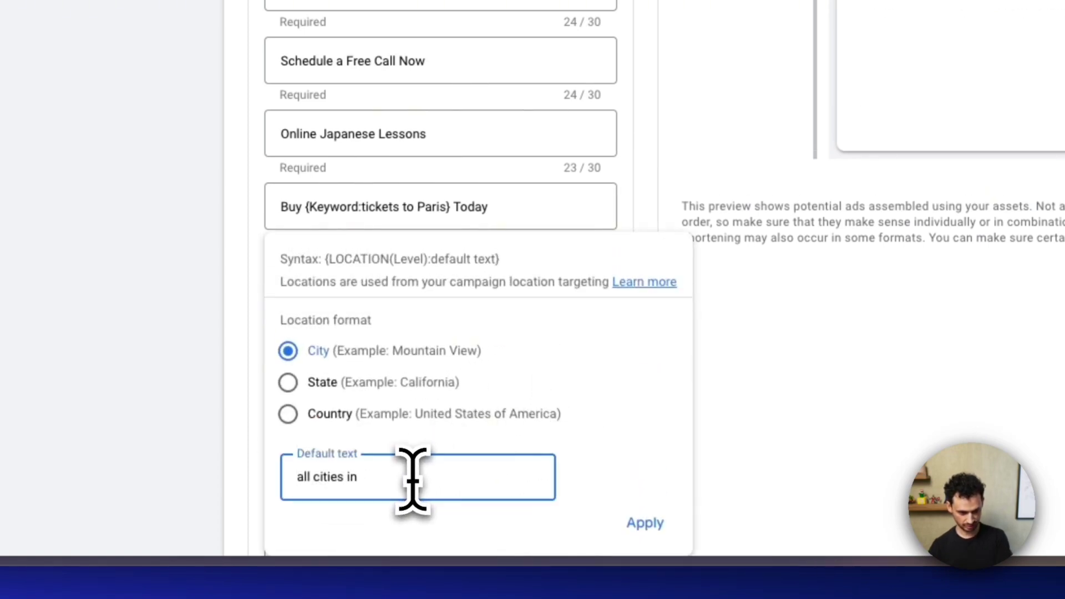
click(646, 523)
click(710, 425)
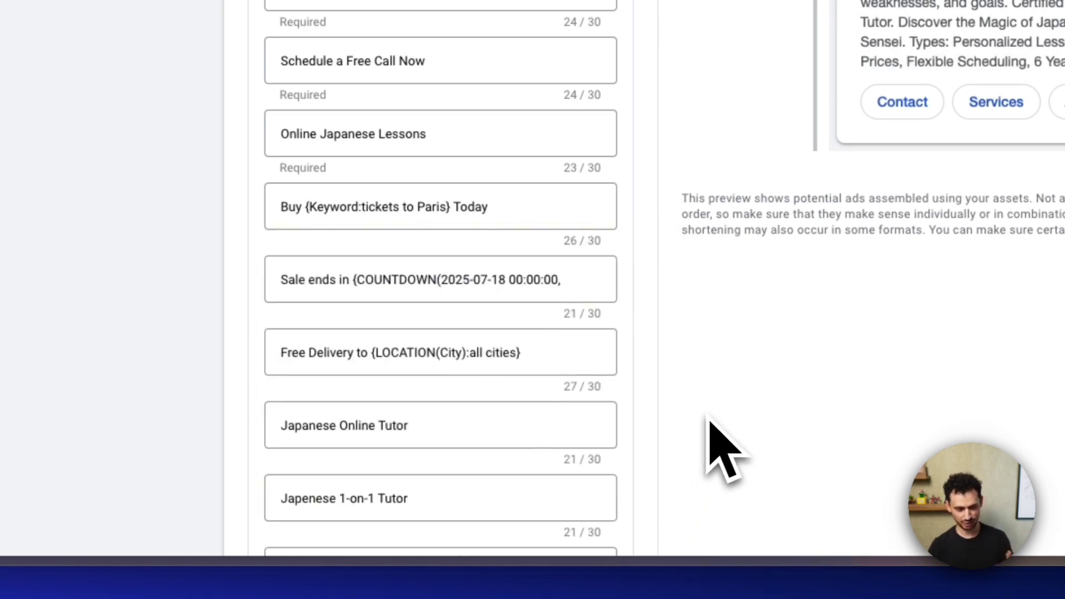